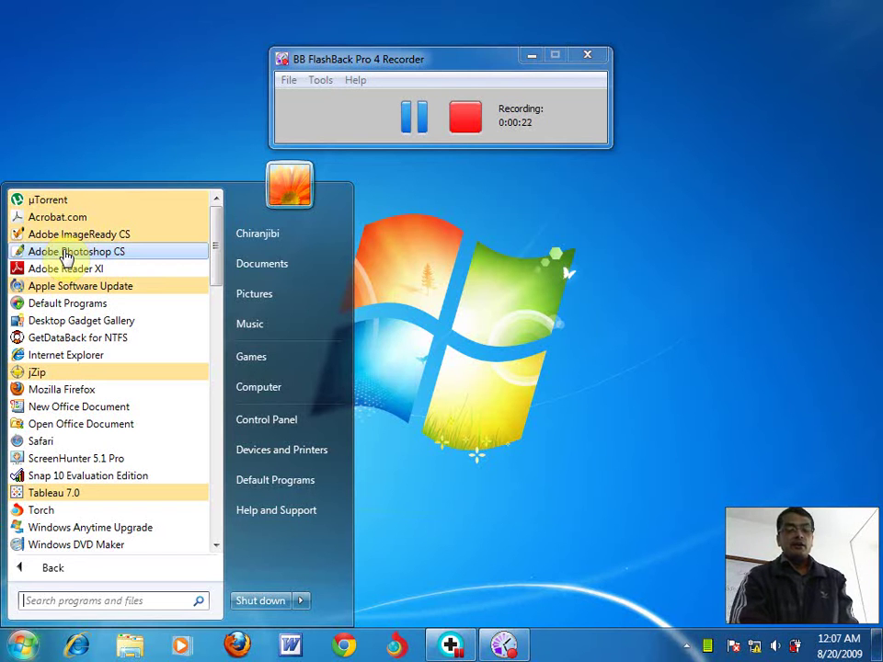
Open Adobe Photoshop CS and create a new 8 by 4 inch RGB document at 72 pixels/inch with a white background
click(65, 254)
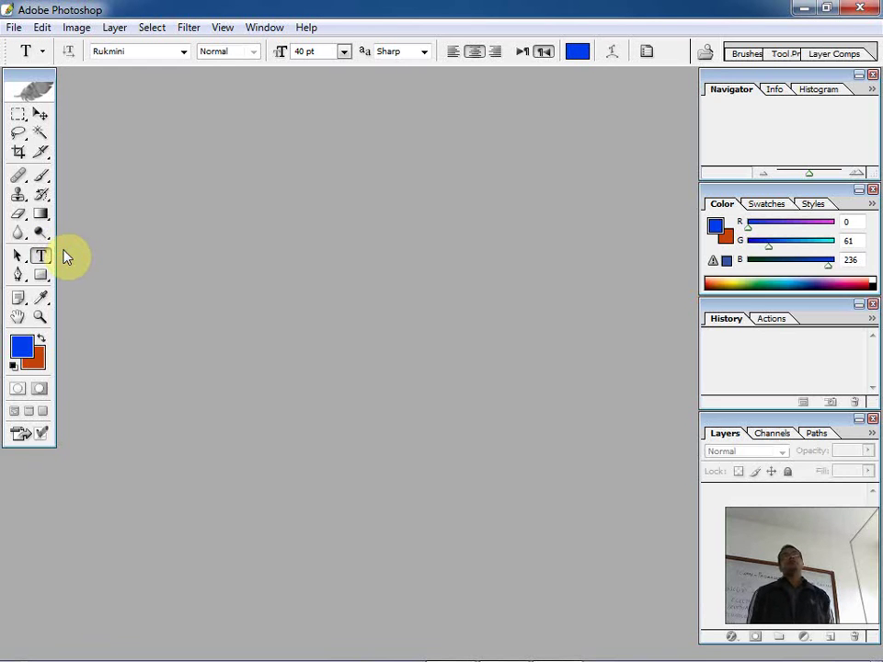
click(15, 28)
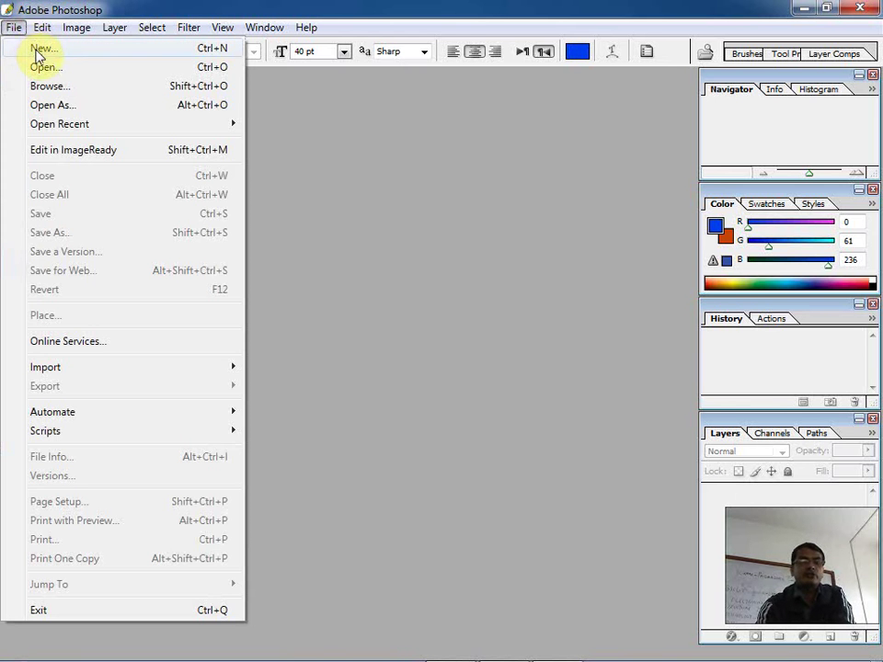
click(37, 54)
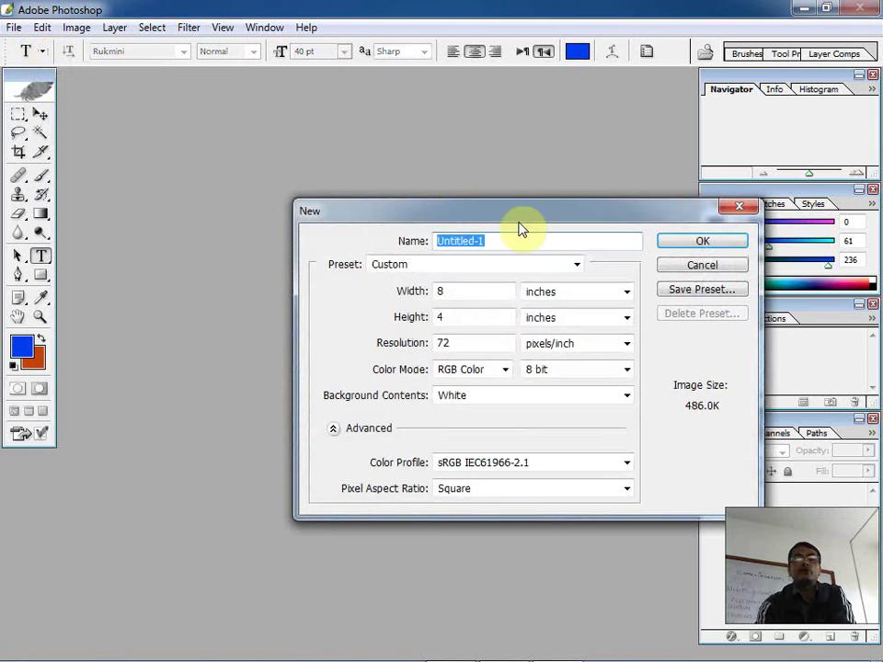
click(697, 245)
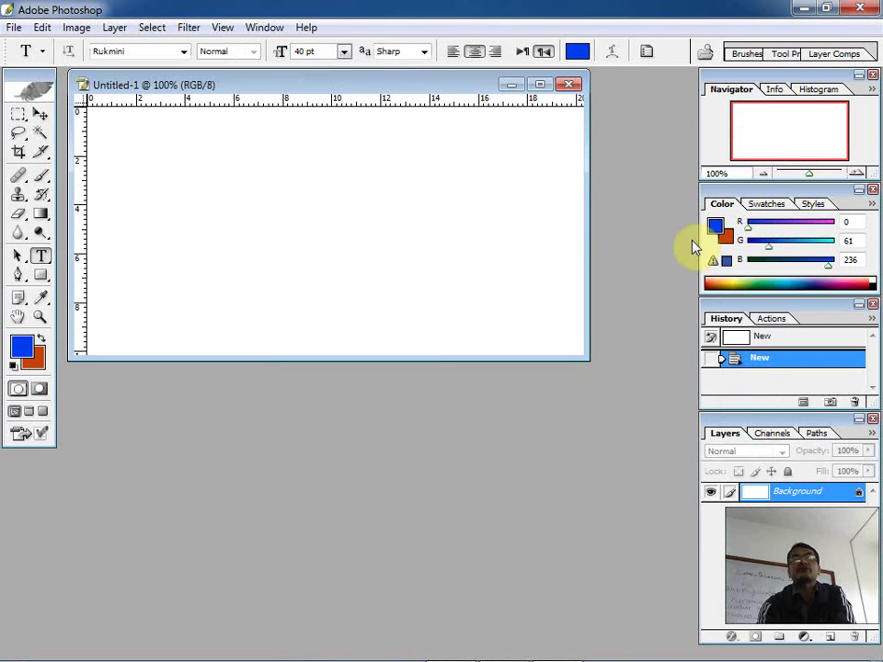
drag(301, 85, 325, 115)
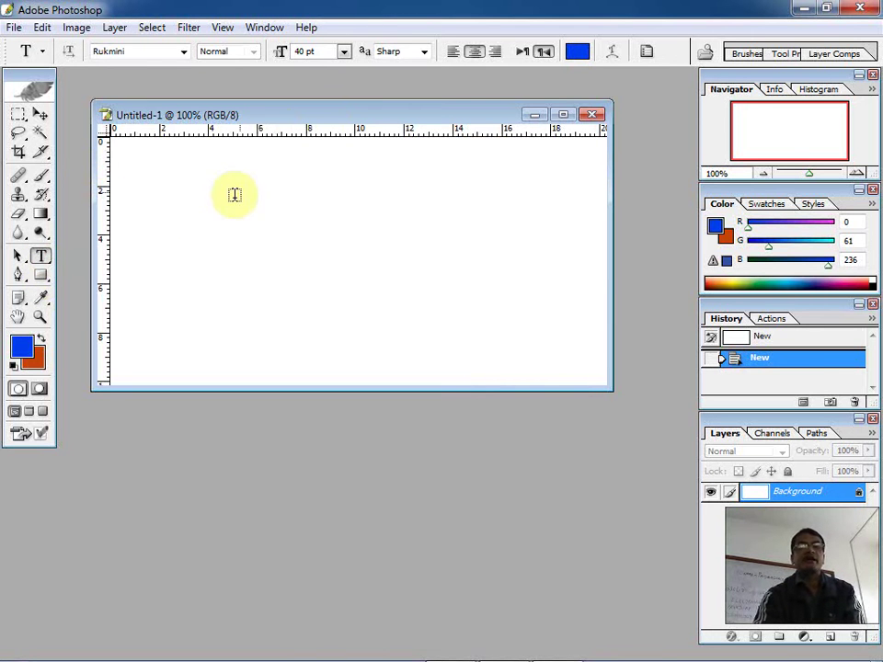
Add the text नेपाल (g]kfn in the Rukmini font, 40 pt, blue) near the upper-left part of the canvas
click(210, 218)
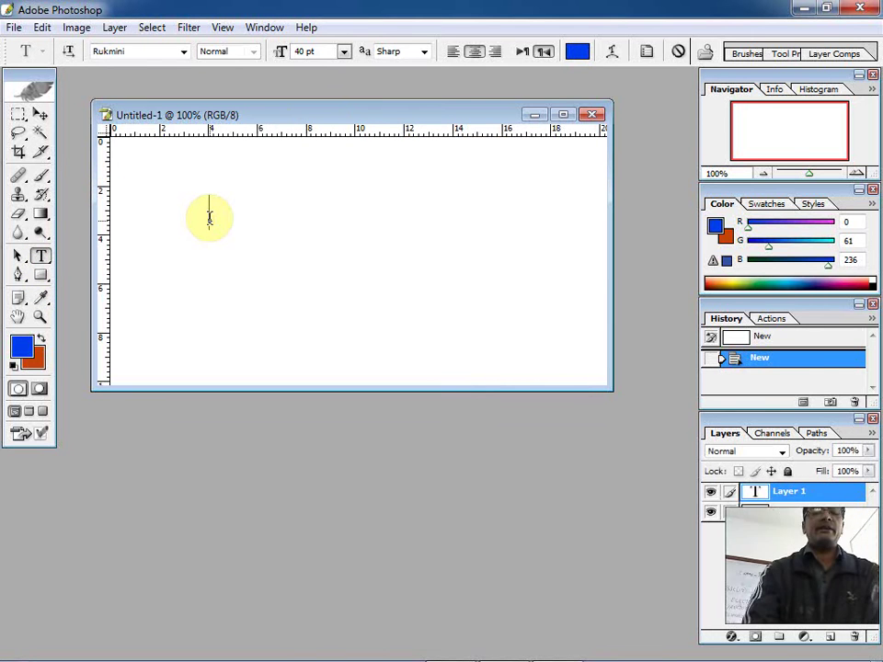
text(y)
key(BackSpace)
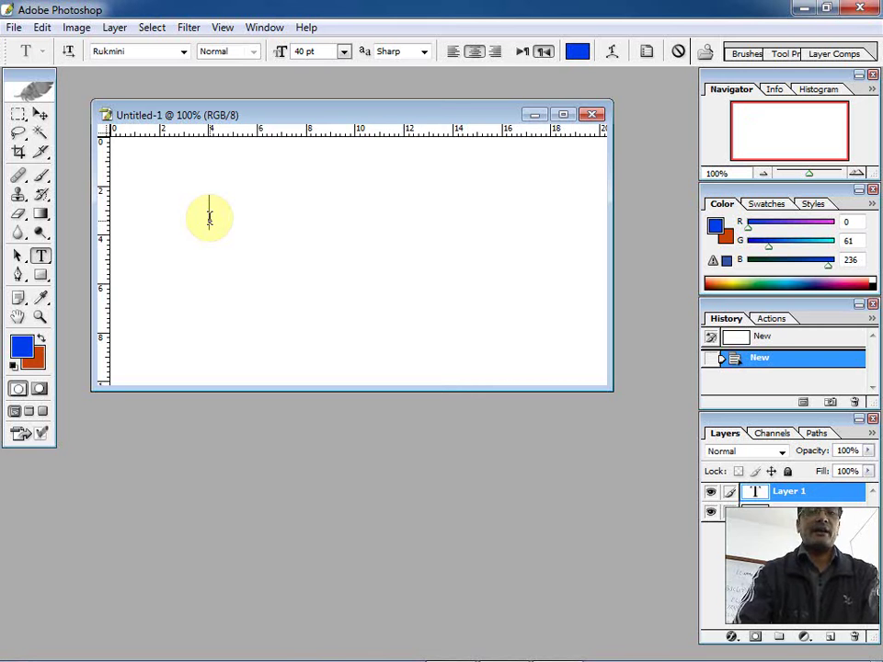
text(g]kfn)
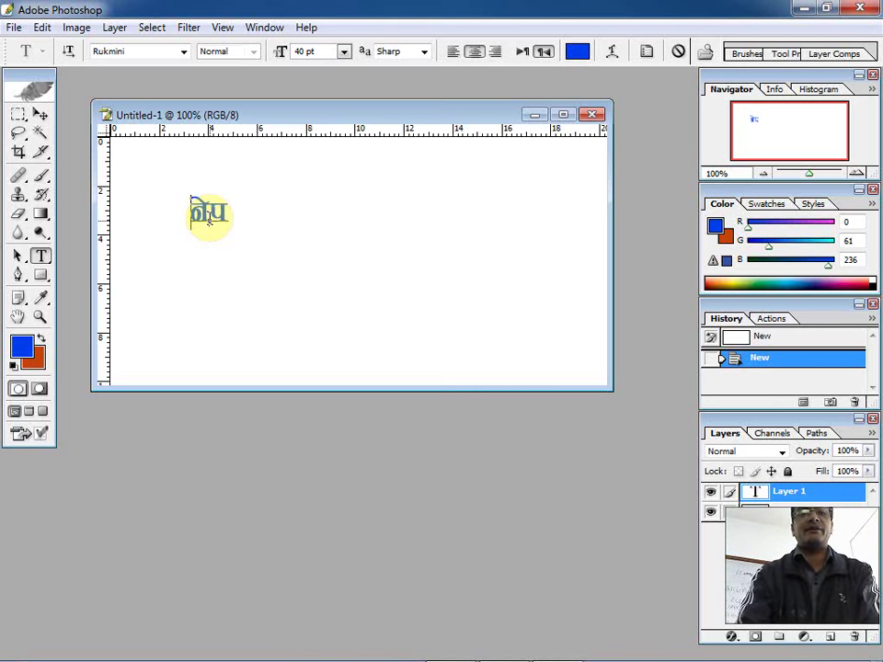
key(Home)
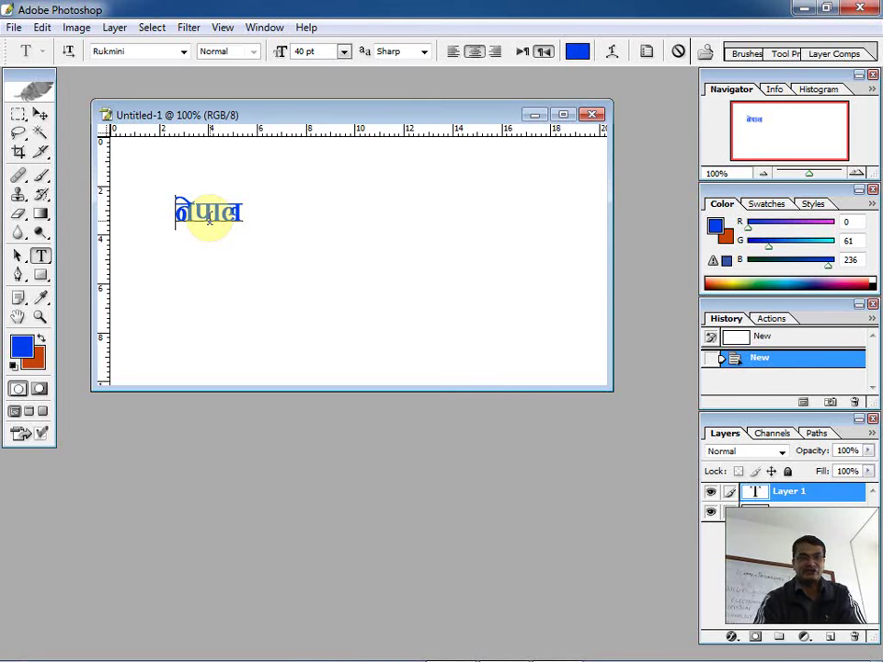
click(40, 114)
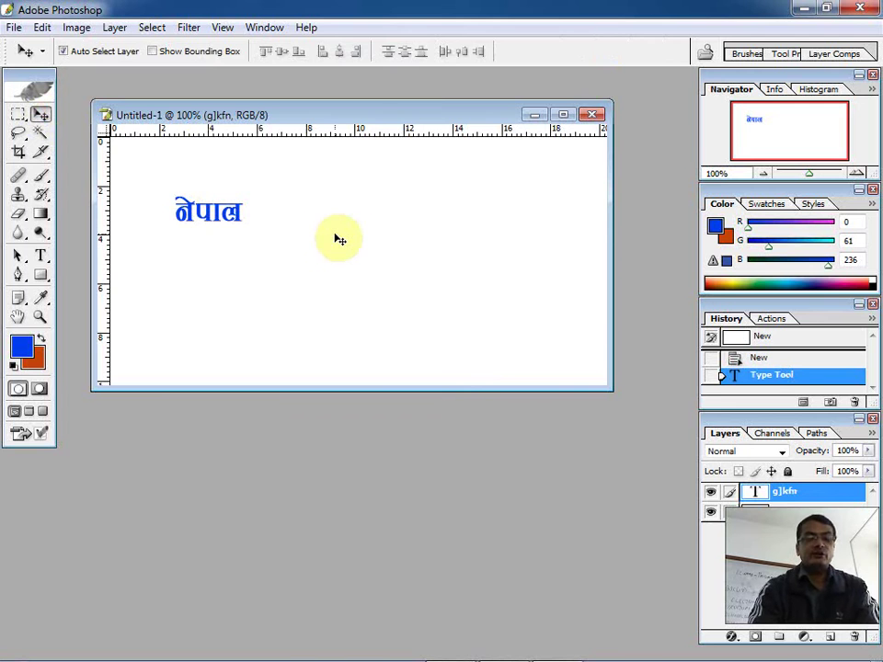
Scale the नेपाल text to about 322% width and 307% height, and shift it slightly down and to the right
key(ctrl+t)
drag(239, 222, 385, 272)
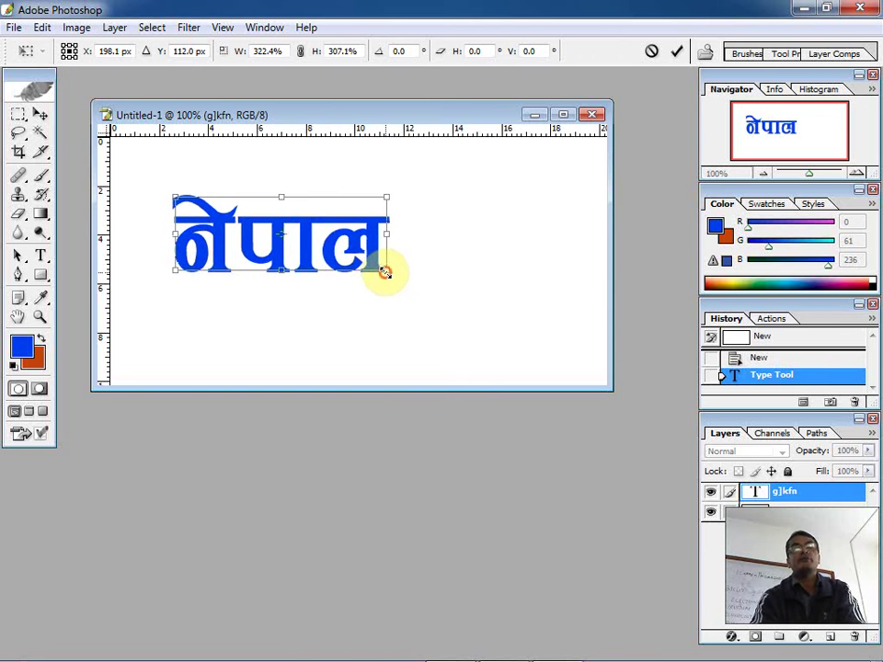
key(Return)
drag(312, 244, 327, 254)
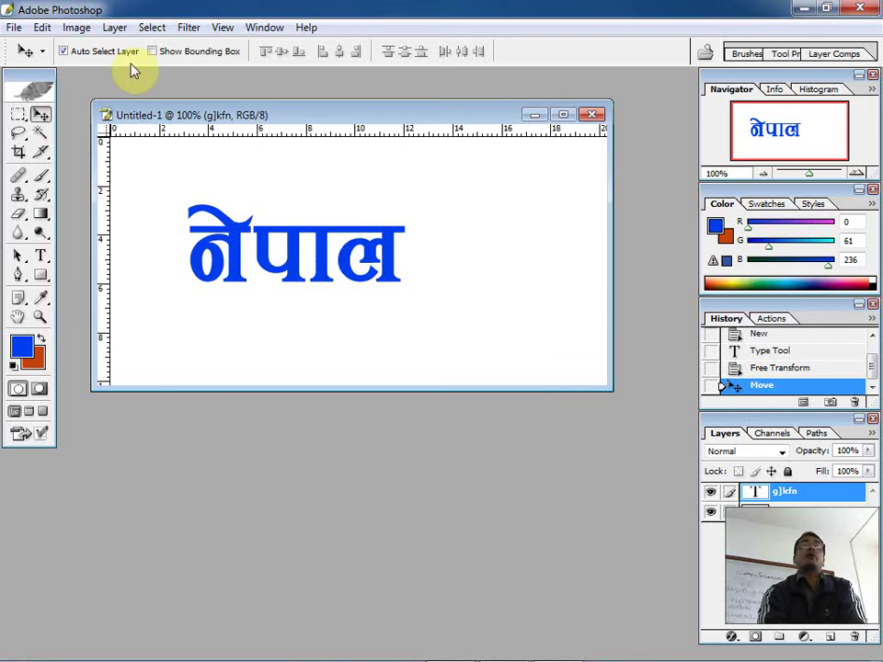
Add a Drop Shadow effect to the text layer and offset the shadow upward at about -113° and 9 px distance
click(114, 29)
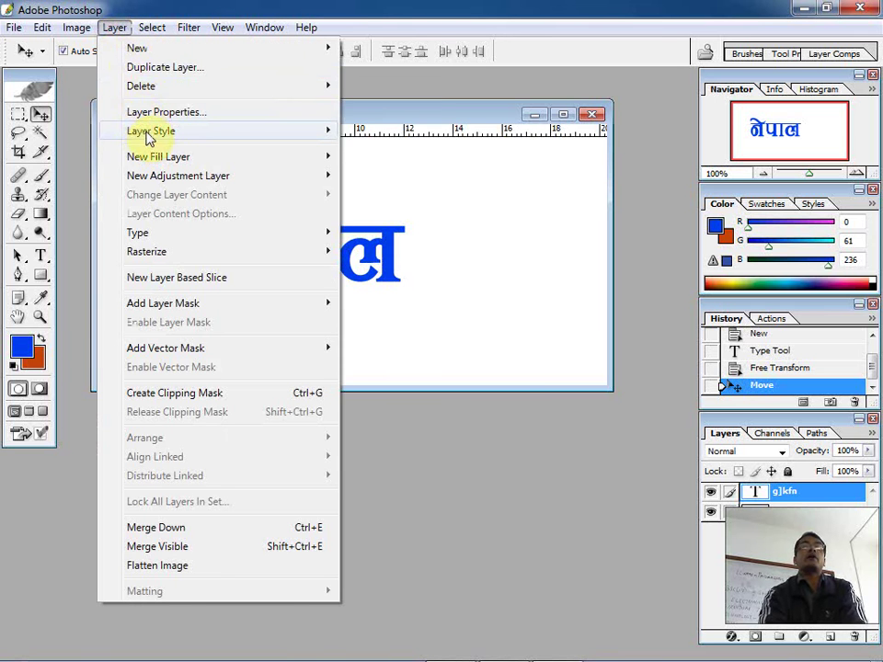
mouse_move(138, 131)
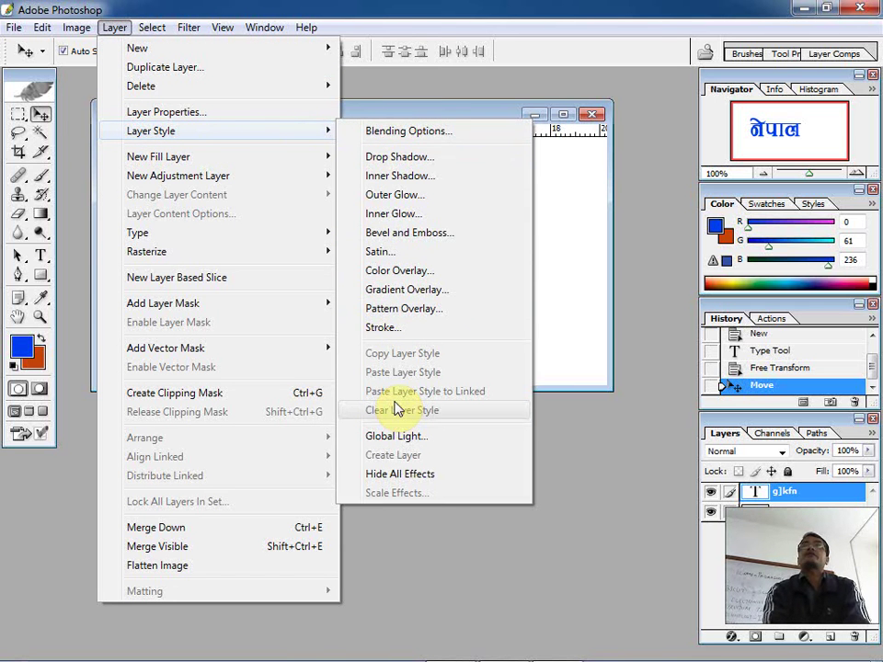
click(398, 158)
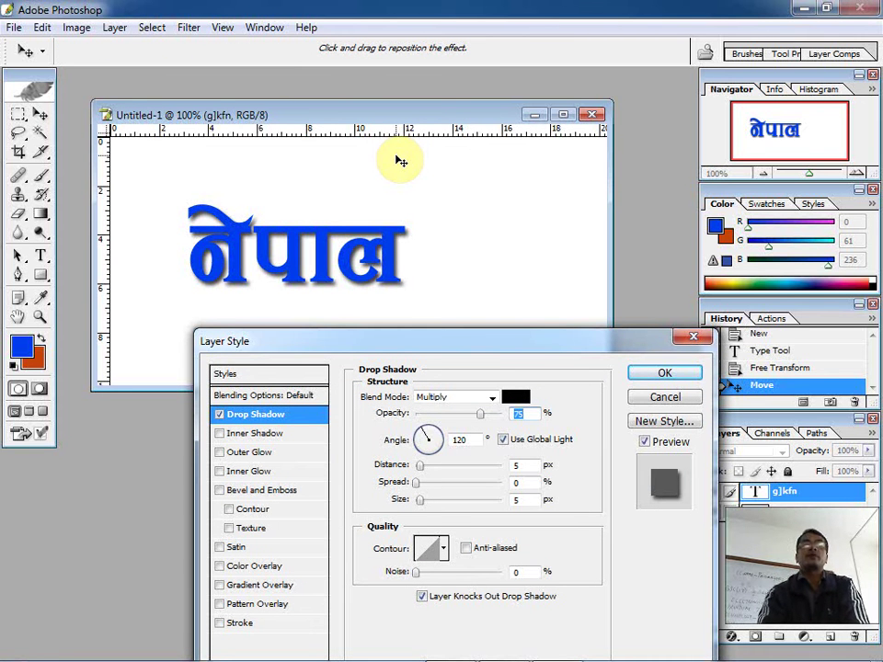
drag(397, 157, 400, 207)
drag(401, 264, 403, 204)
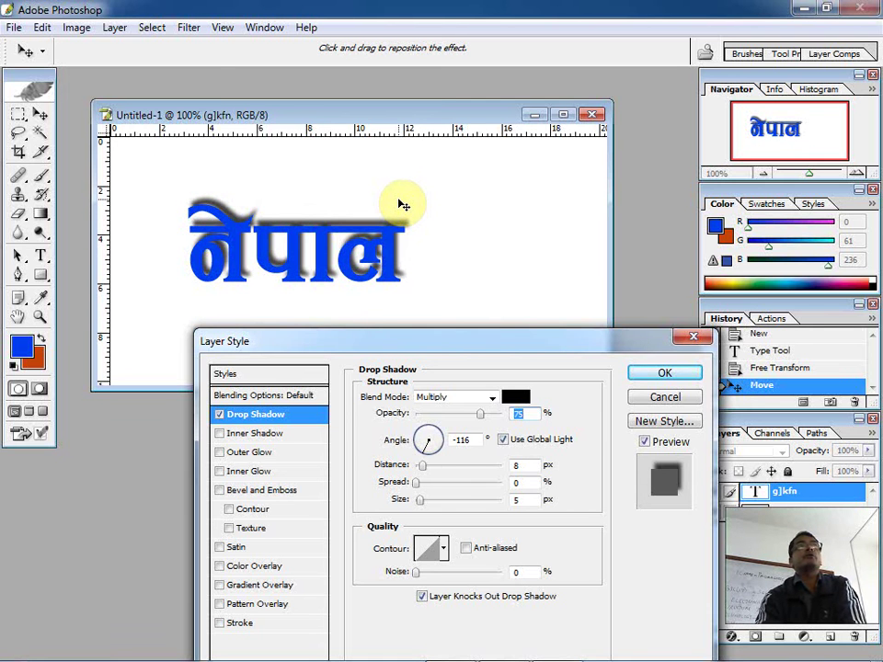
drag(403, 204, 396, 214)
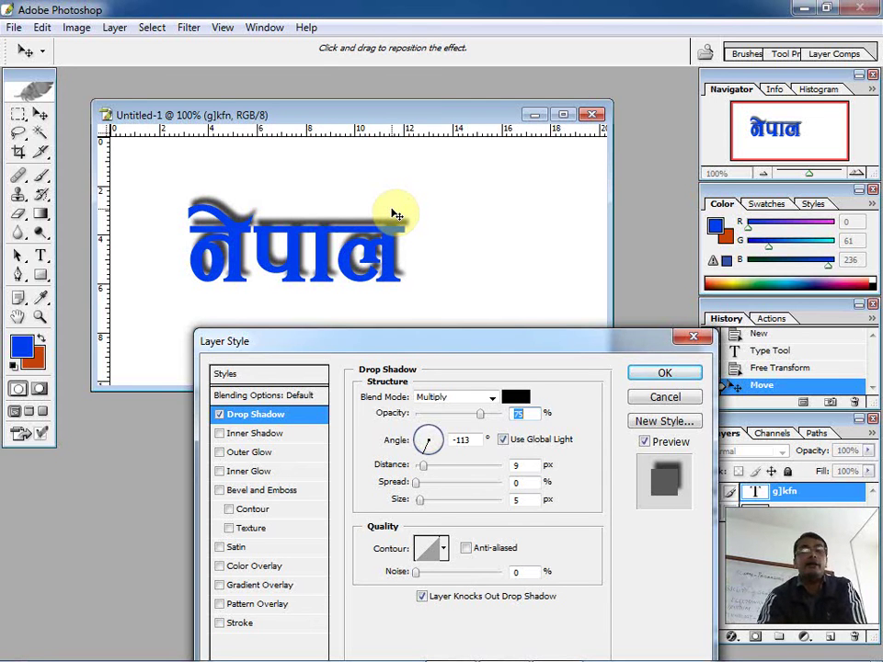
click(516, 397)
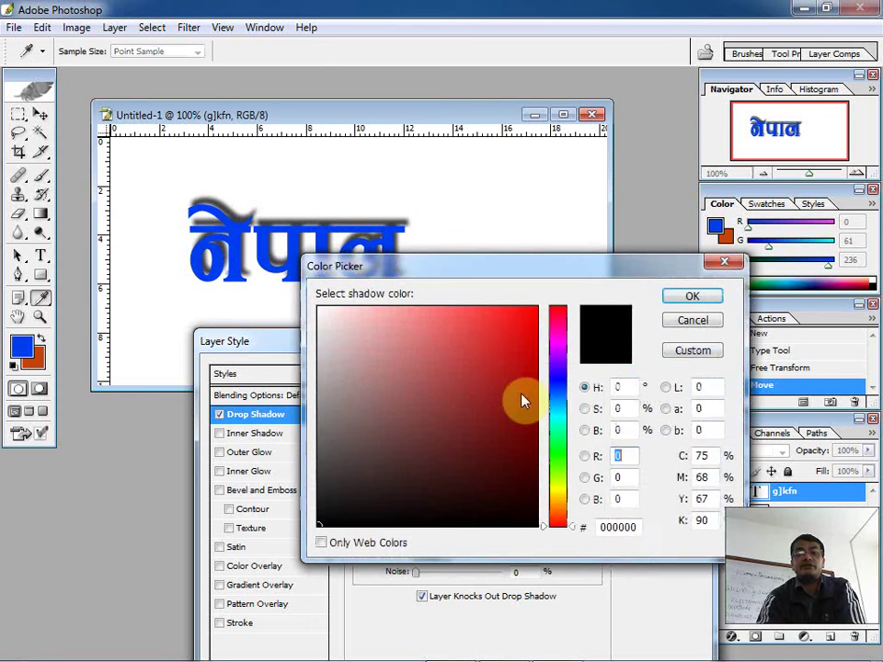
drag(505, 342, 523, 364)
click(696, 322)
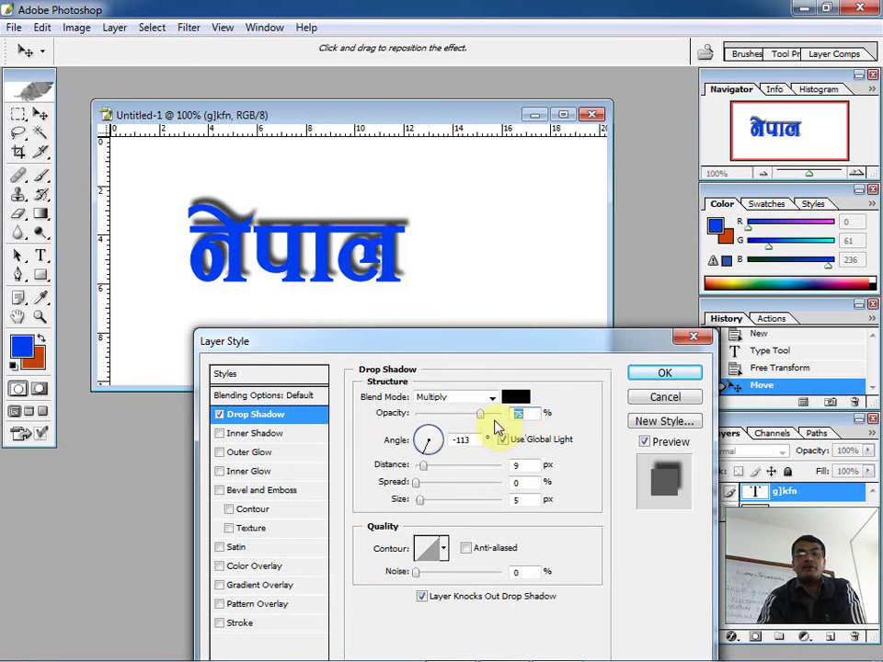
drag(481, 416, 502, 424)
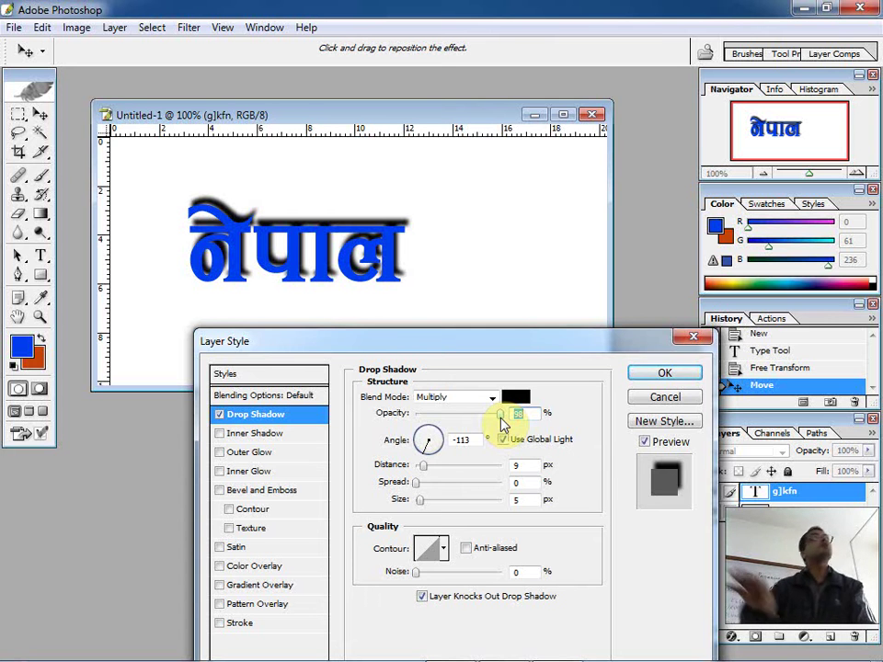
drag(500, 417, 481, 416)
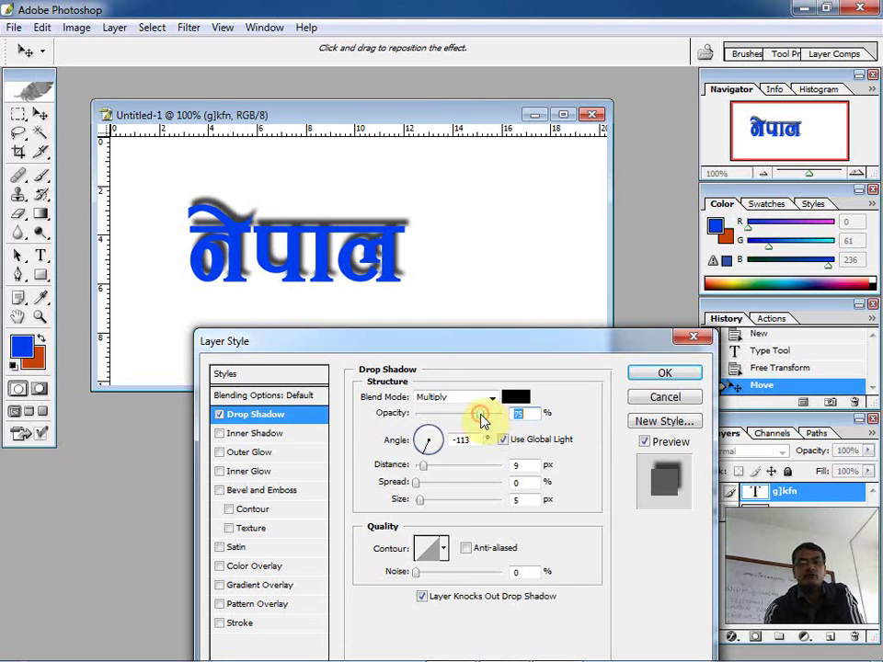
Rotate the drop shadow's lighting angle to about -172° so the shadow falls to the right of the text
click(433, 450)
click(426, 445)
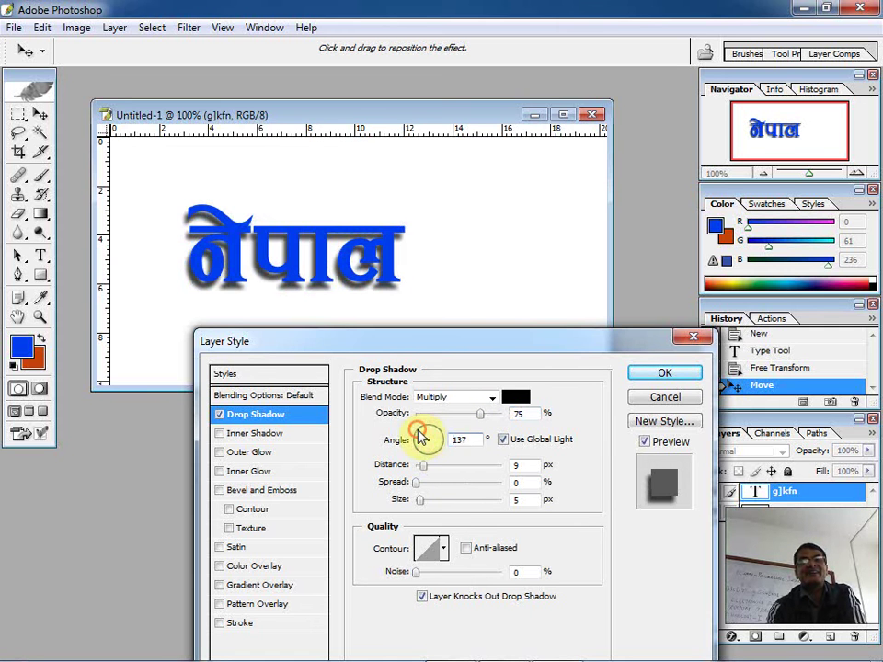
click(416, 437)
click(420, 447)
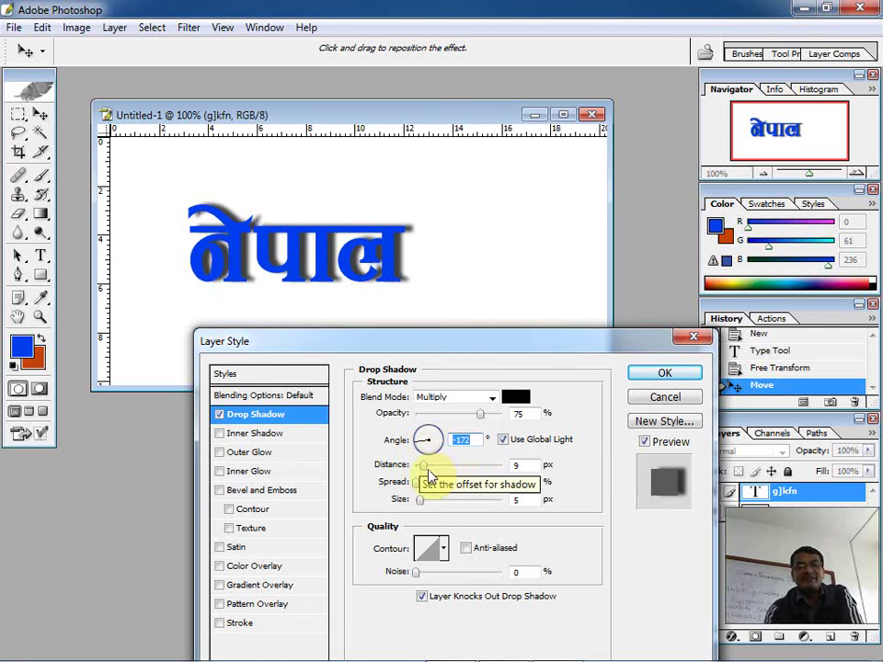
Set the drop shadow's distance to 20 px, spread to 45% and size to 24 px
drag(429, 473, 409, 485)
click(462, 488)
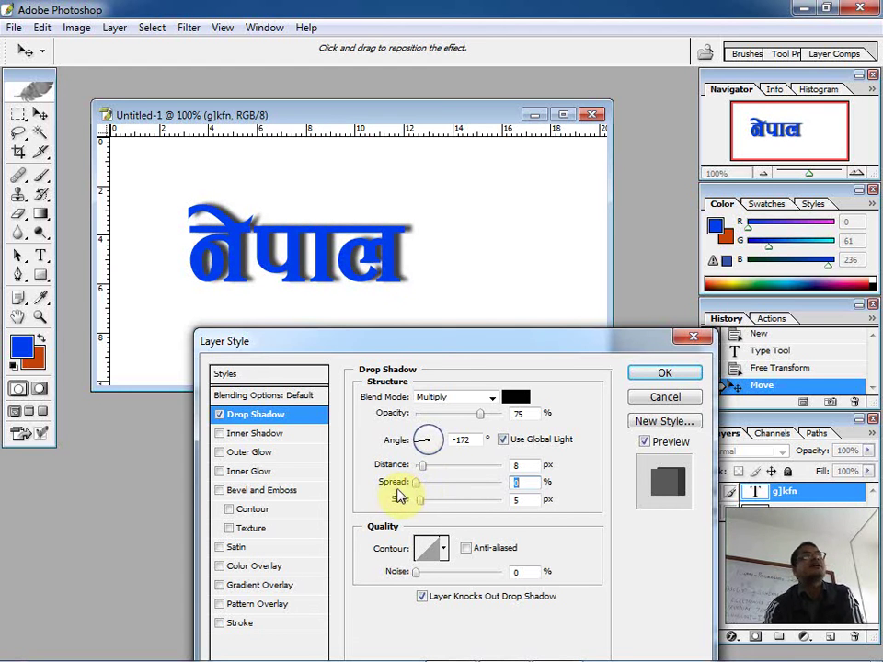
click(384, 490)
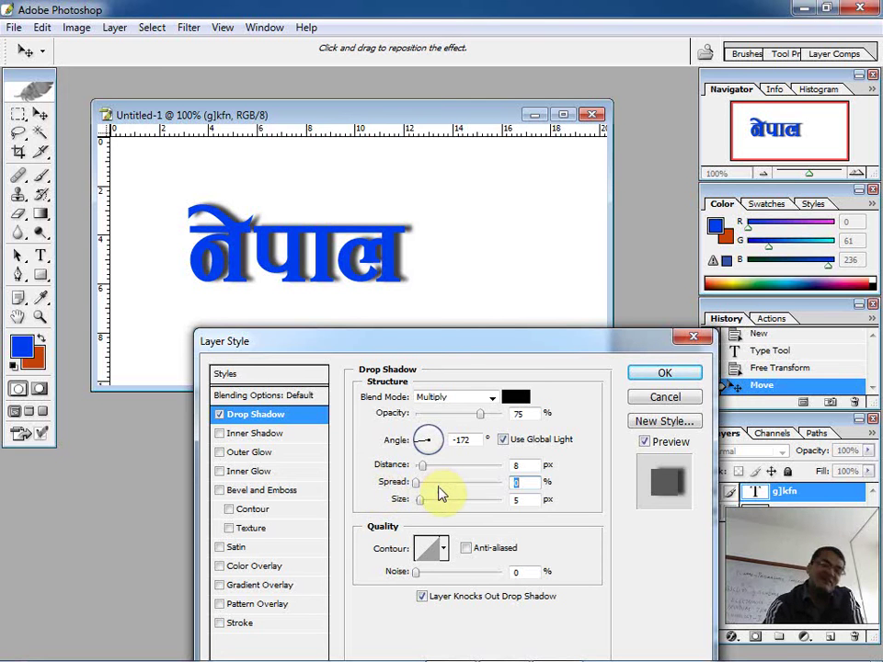
mouse_move(421, 501)
mouse_down()
mouse_move(441, 502)
mouse_move(432, 468)
mouse_move(427, 484)
mouse_move(458, 490)
mouse_move(430, 507)
mouse_up()
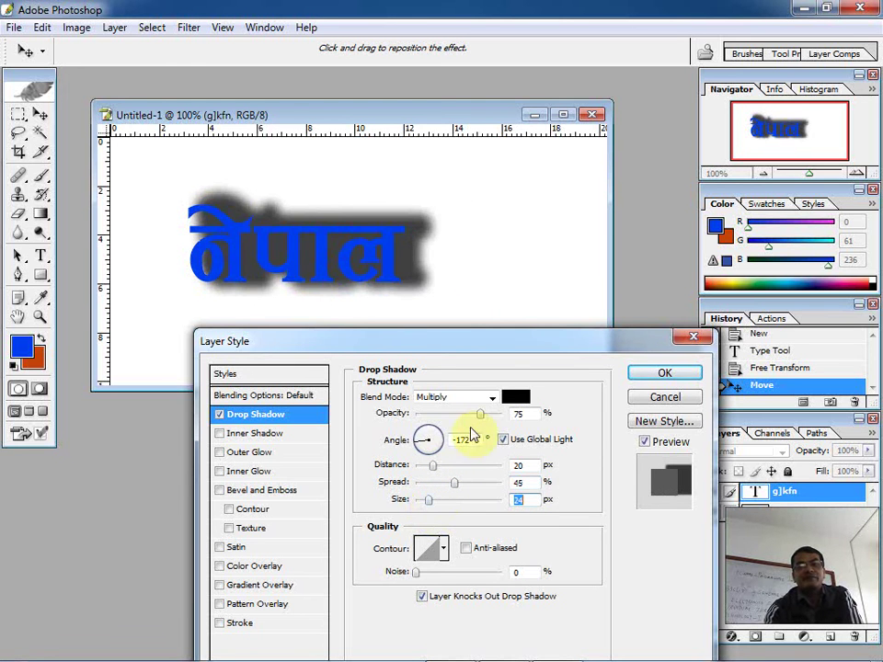
Set the drop shadow's opacity to 100% and its colour to dark red AF0A0A
drag(482, 418, 519, 402)
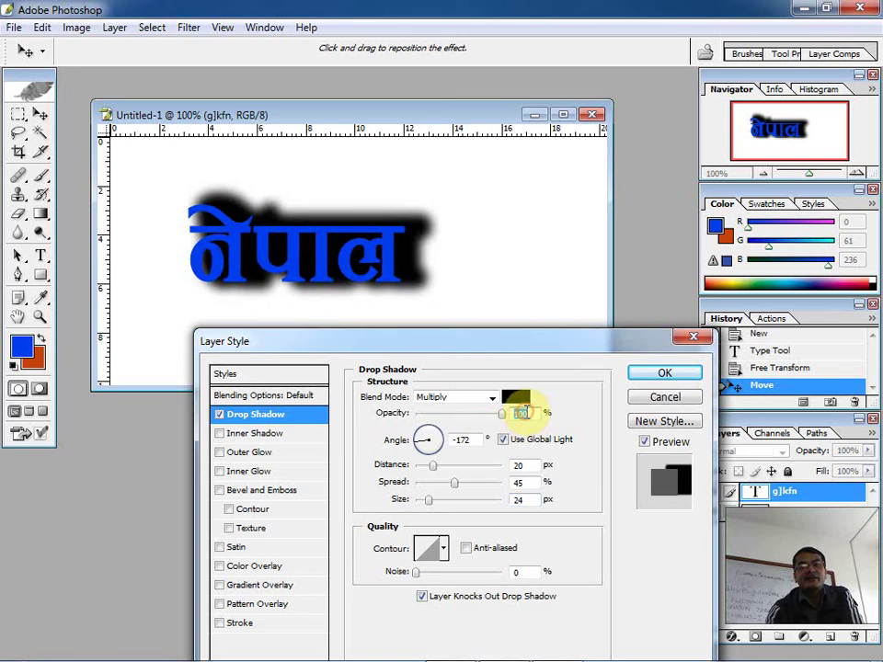
click(511, 403)
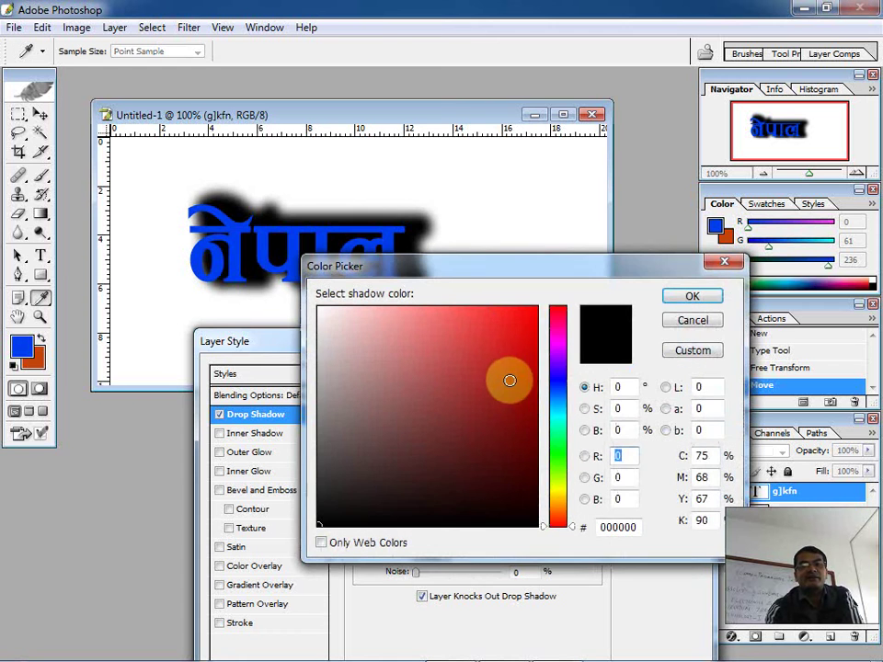
click(524, 375)
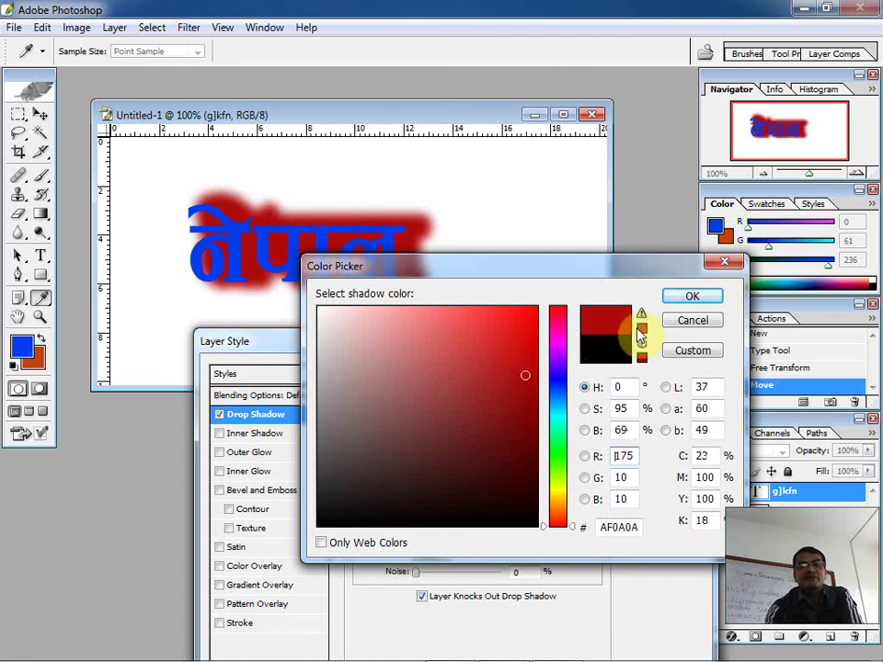
click(691, 296)
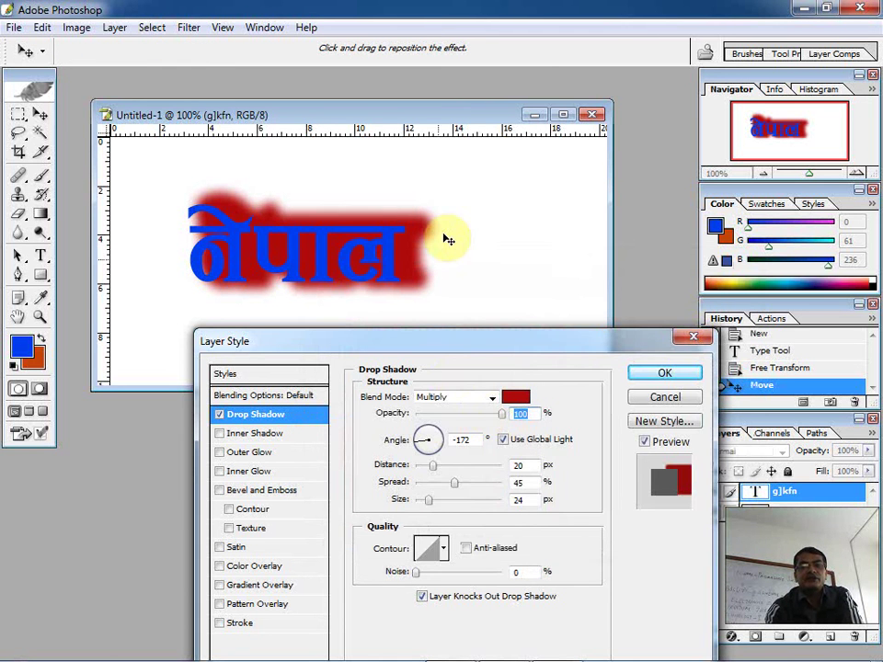
Apply the Ring - Double contour to the drop shadow and set its spread to 44%
click(445, 550)
click(403, 459)
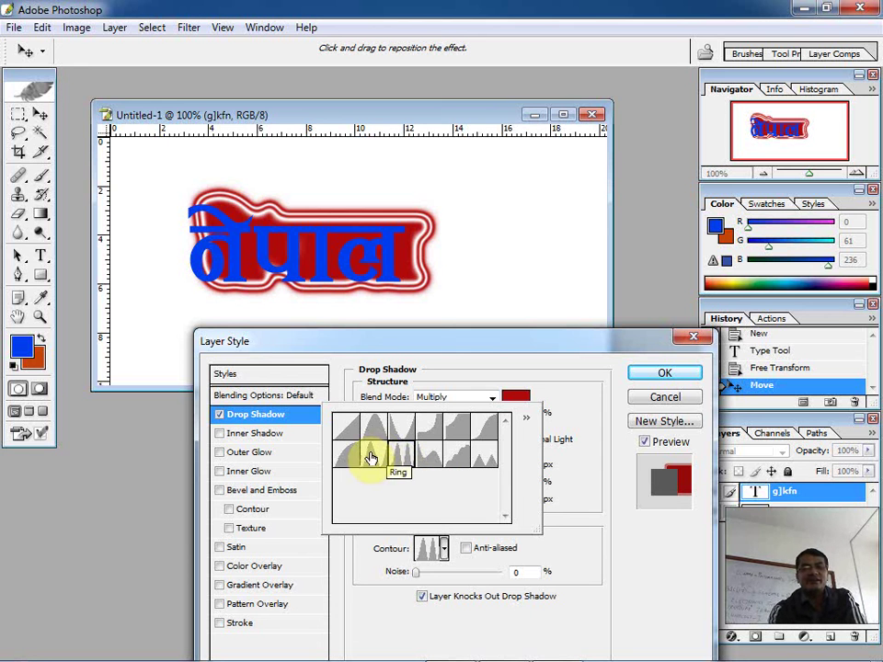
click(384, 457)
click(397, 459)
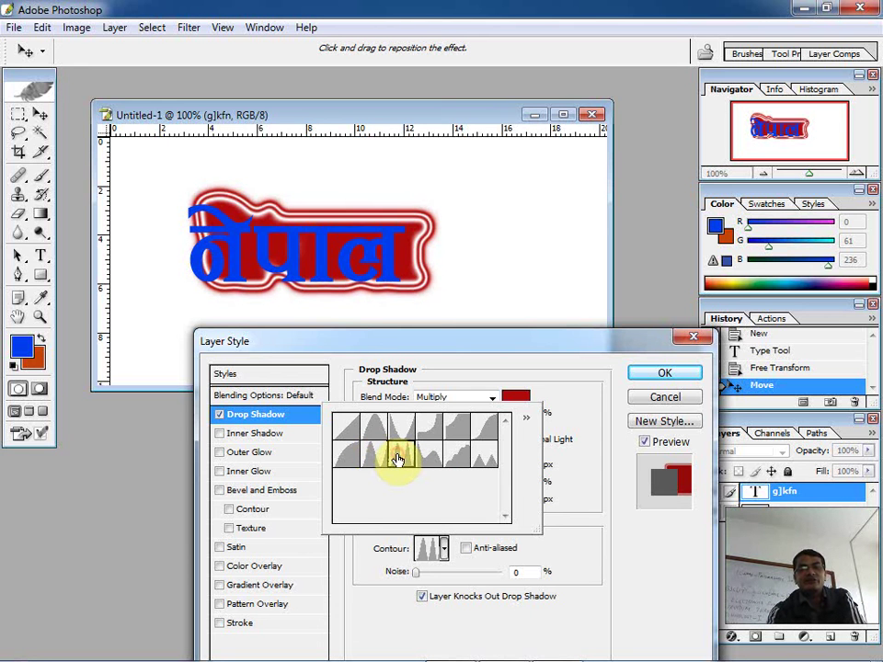
click(582, 553)
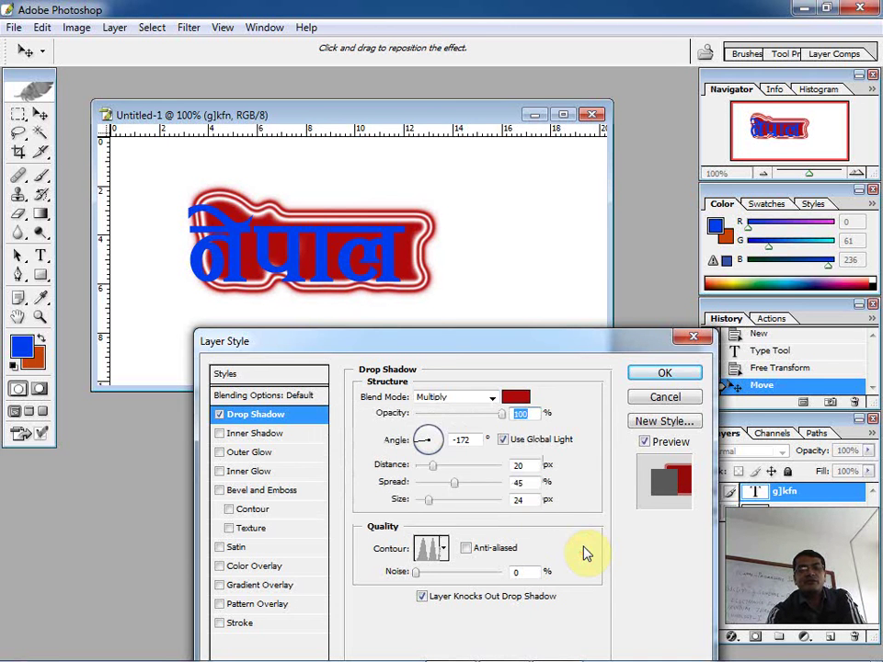
drag(453, 492, 436, 494)
drag(445, 492, 456, 494)
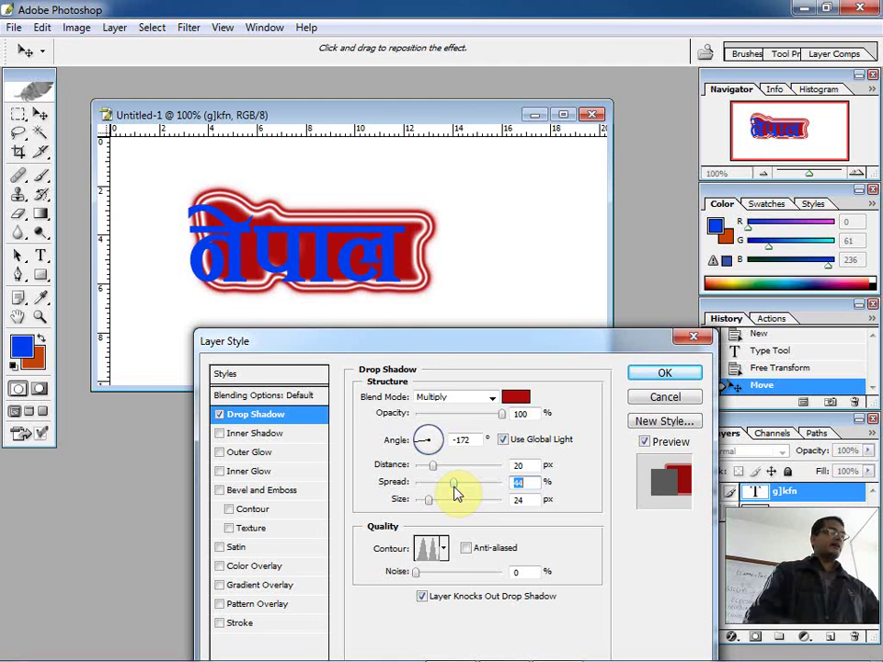
Customise the drop shadow's Ring - Double contour: reshape its curve with a point at input 27%, output 79%, and remove the low point on the first rise
click(432, 550)
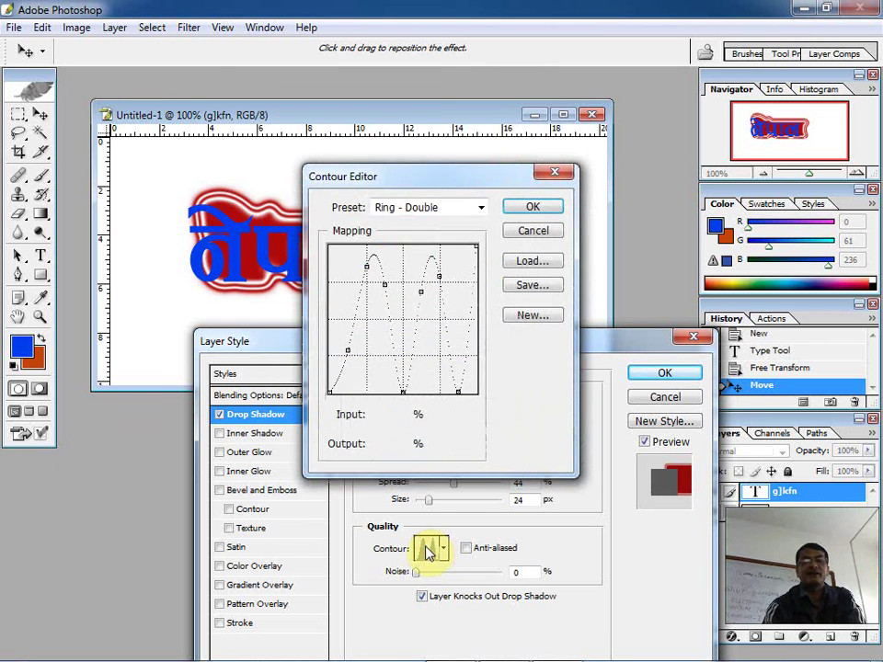
drag(414, 188, 392, 338)
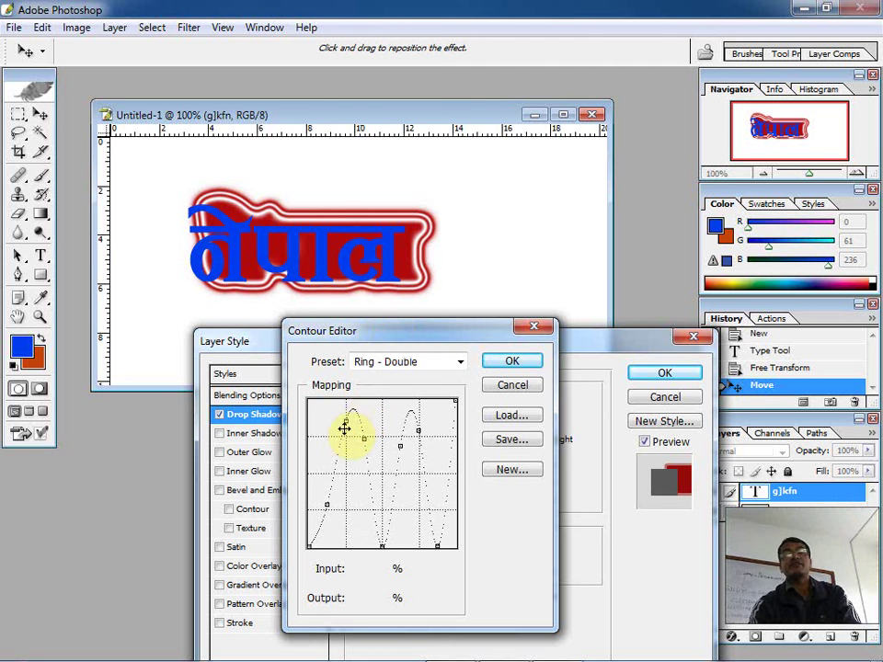
mouse_move(343, 422)
mouse_down()
mouse_move(333, 416)
mouse_move(430, 432)
mouse_move(390, 447)
mouse_move(369, 430)
mouse_move(347, 430)
mouse_up()
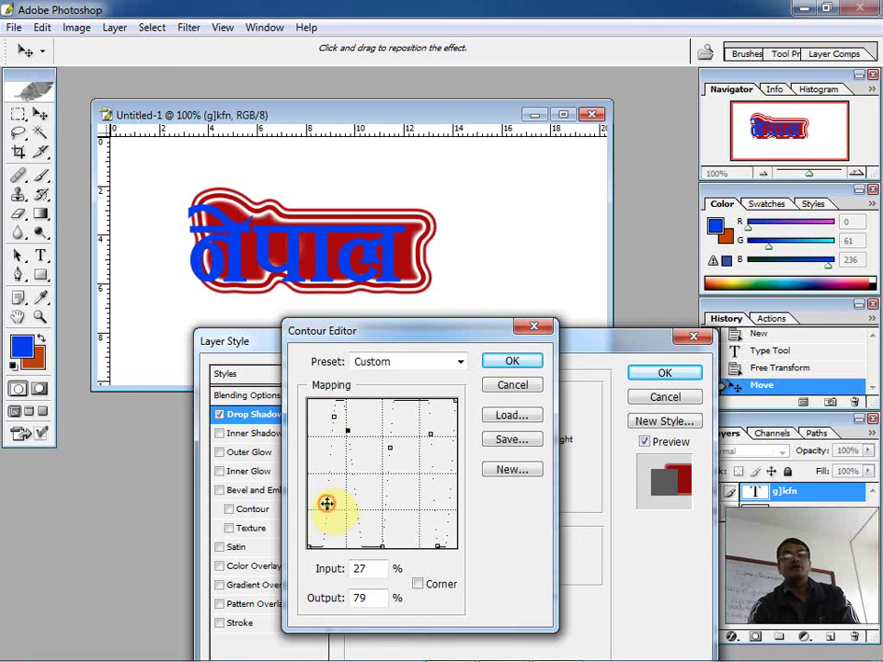
drag(327, 503, 309, 500)
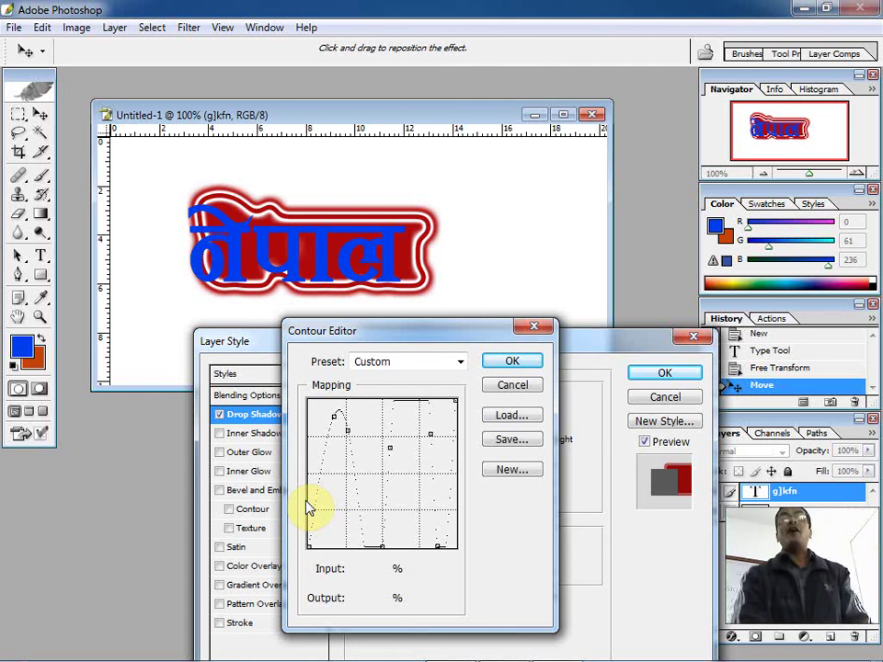
click(505, 361)
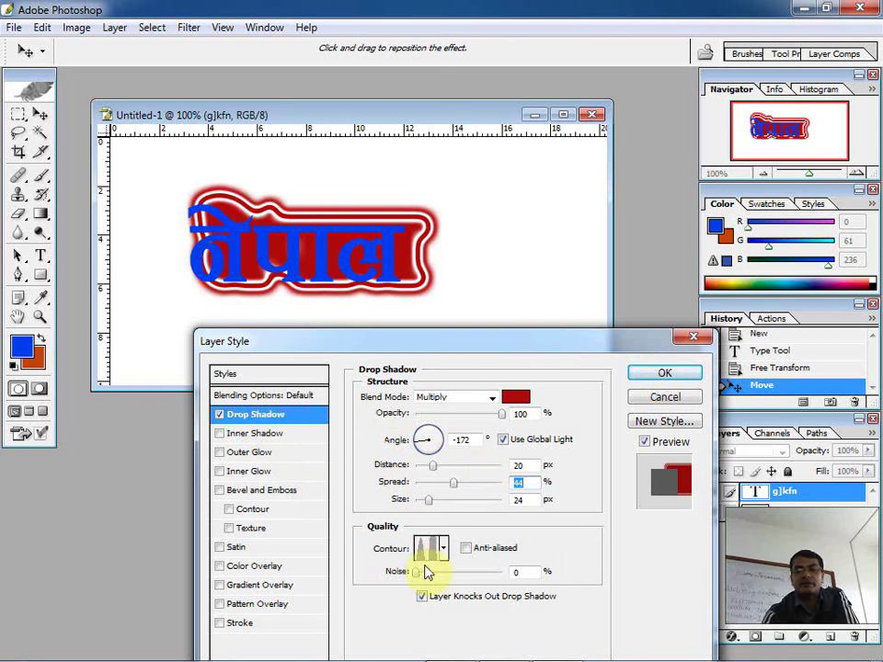
Toggle Layer Knocks Out Drop Shadow and the preview off and on to compare the text with and without the effect
click(423, 598)
click(423, 598)
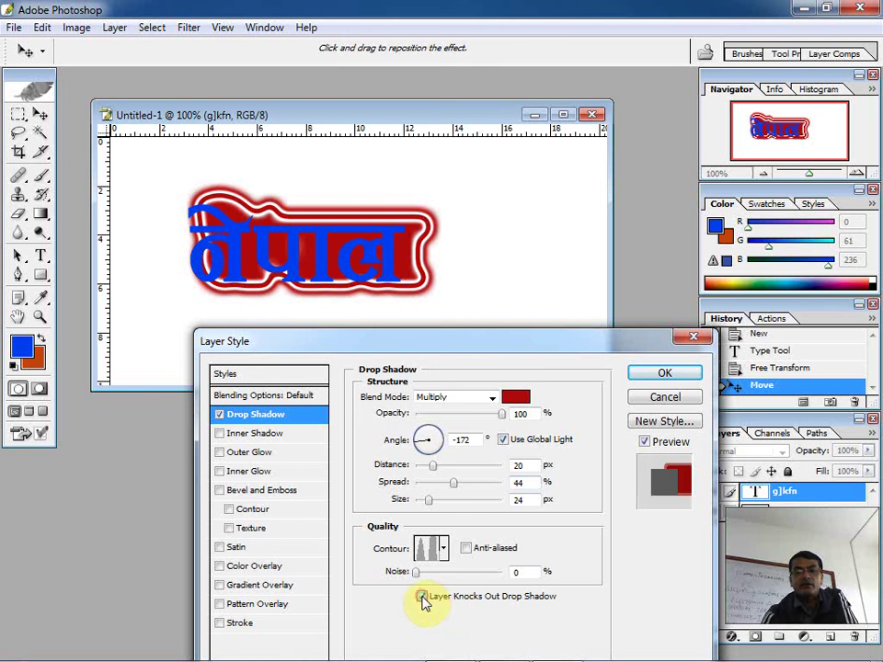
click(645, 443)
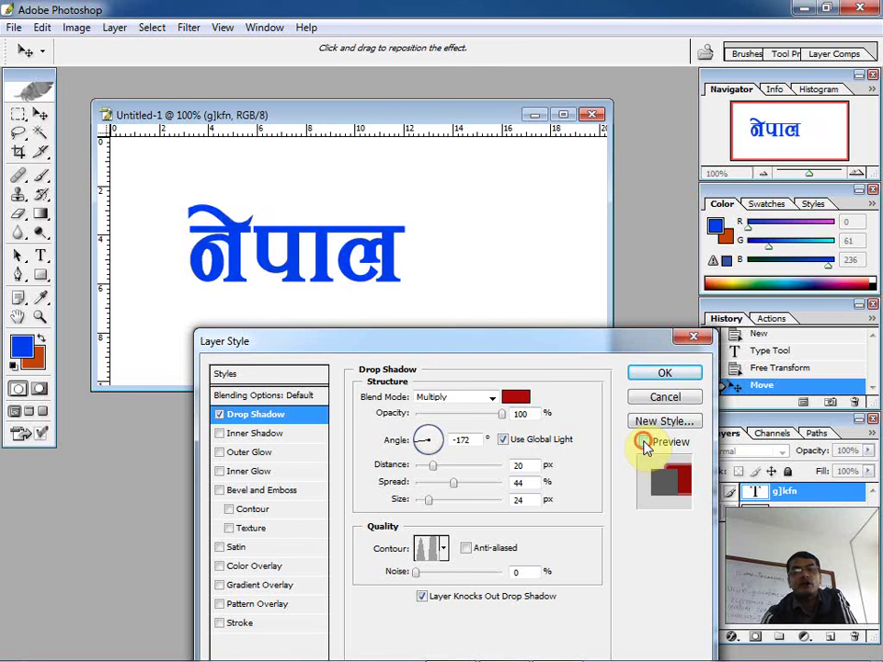
click(645, 442)
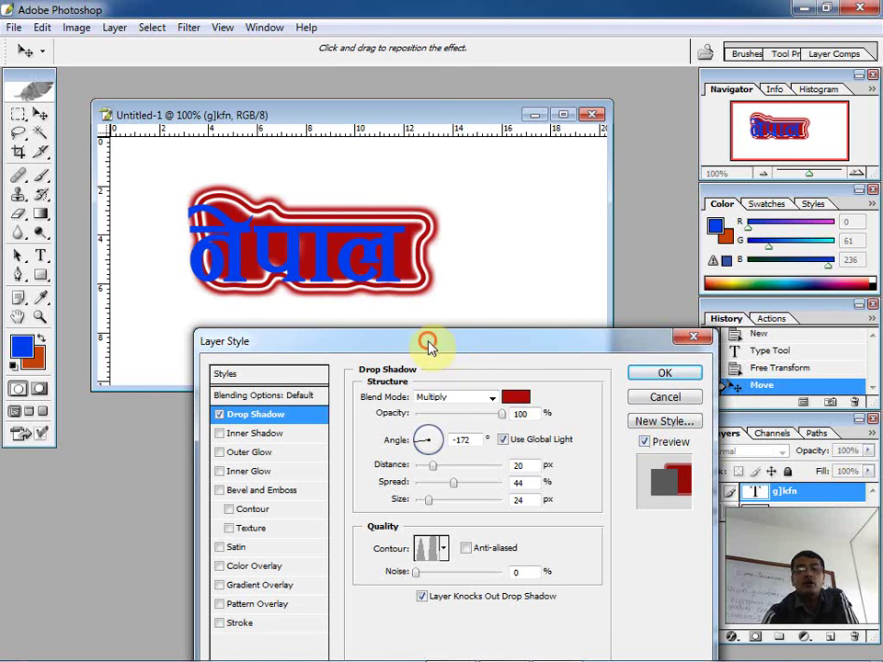
drag(428, 344, 450, 278)
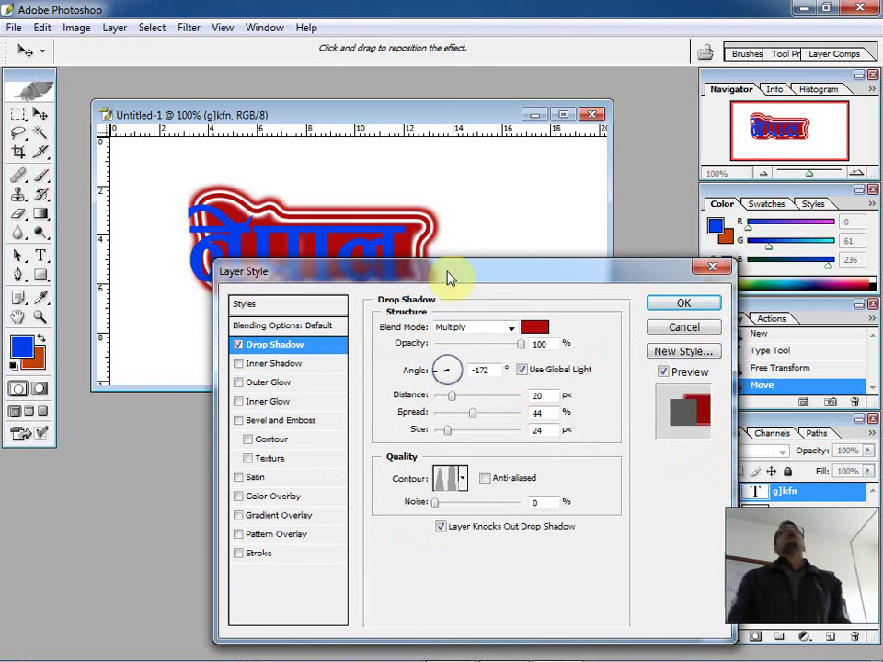